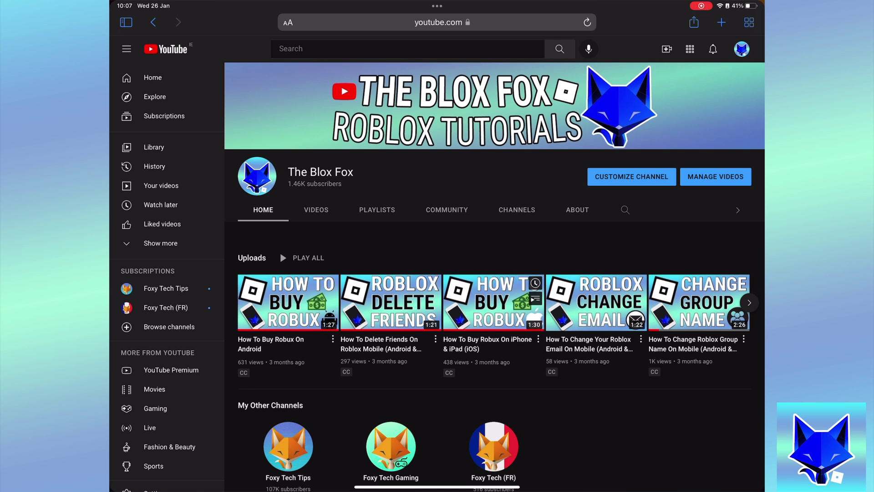
- Leave the YouTube channel page in Safari and go back to the iPad home screen
key(super+h)
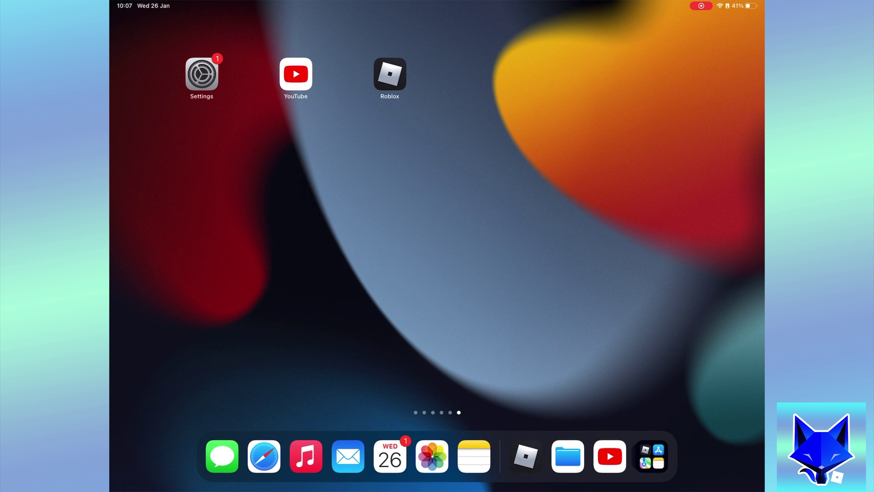
click(389, 76)
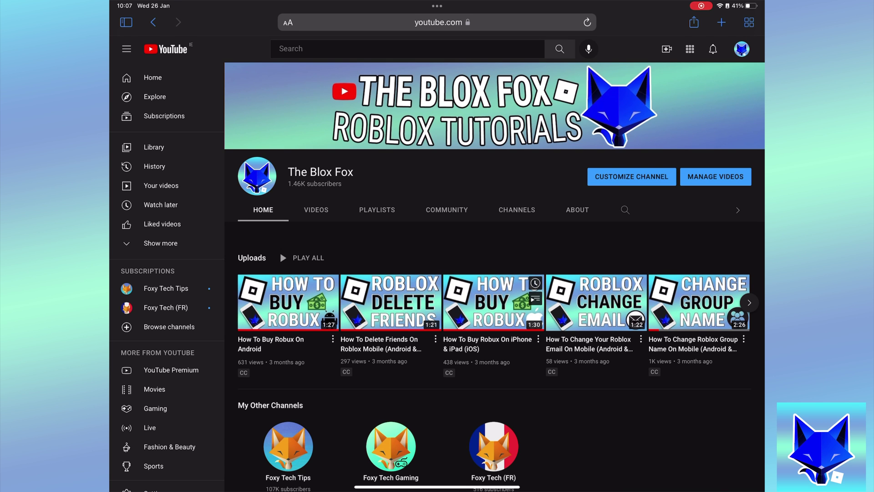
drag(437, 487, 437, 287)
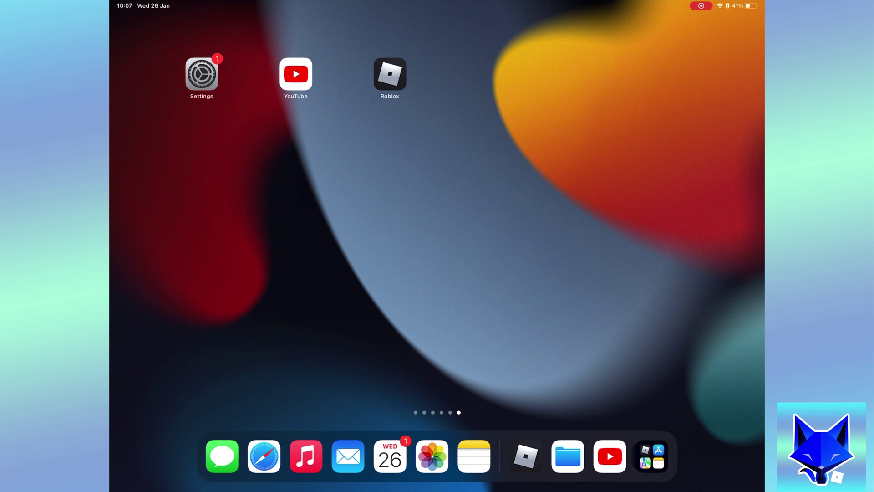
- Launch Roblox and go to More > Settings > Notifications
click(389, 76)
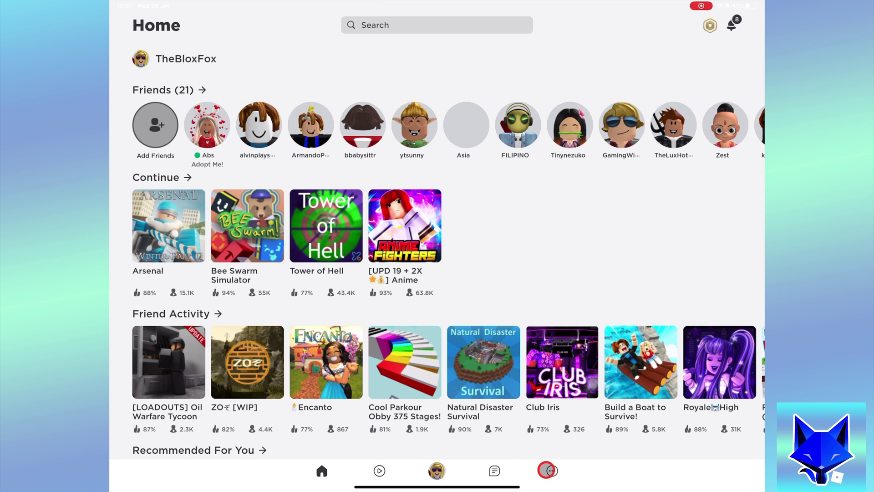
click(548, 470)
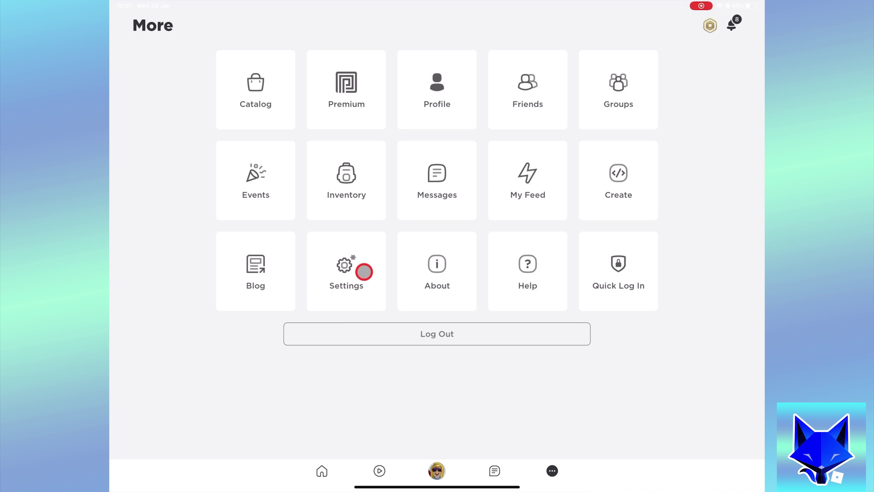
click(344, 268)
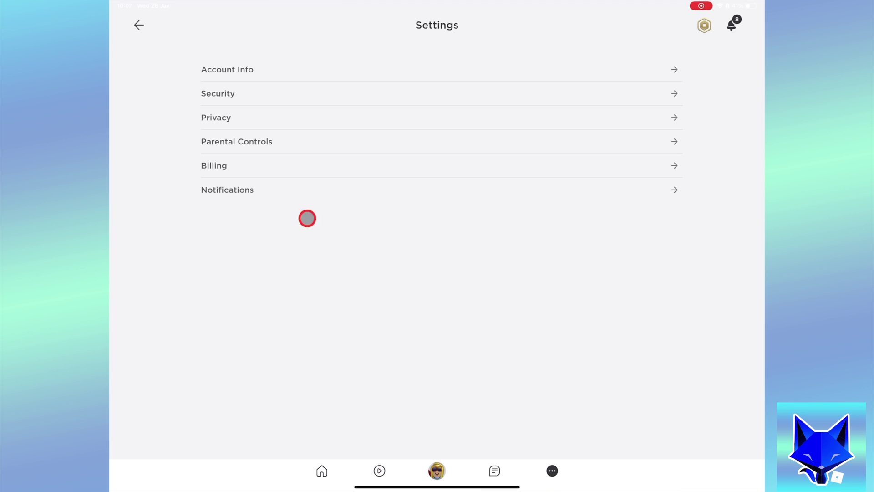
click(228, 191)
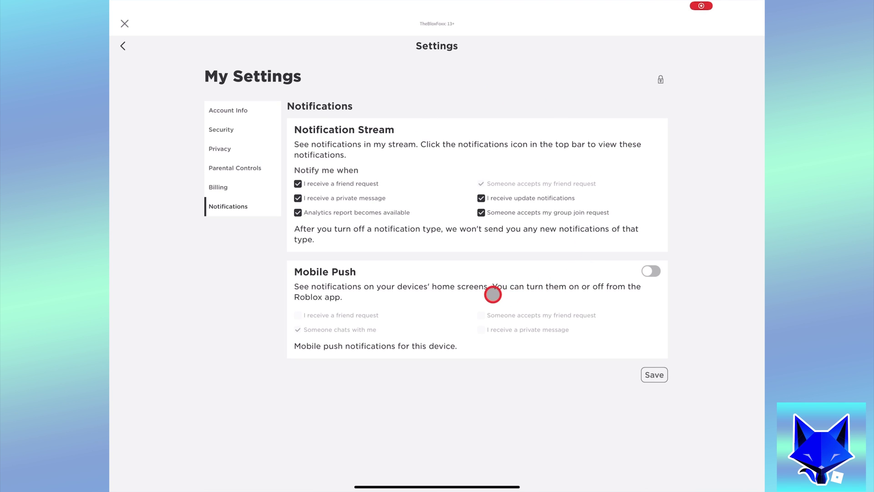
- Turn on Mobile Push and allow Roblox to send device notifications
click(651, 272)
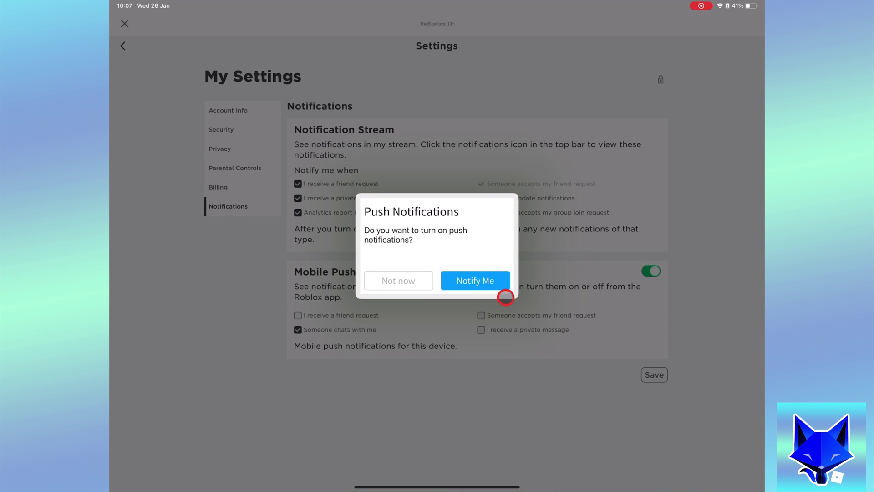
click(479, 282)
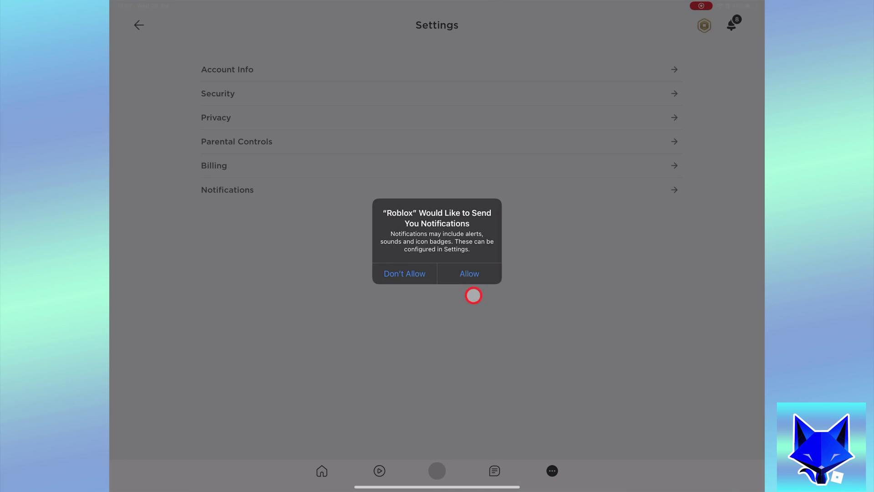
click(460, 274)
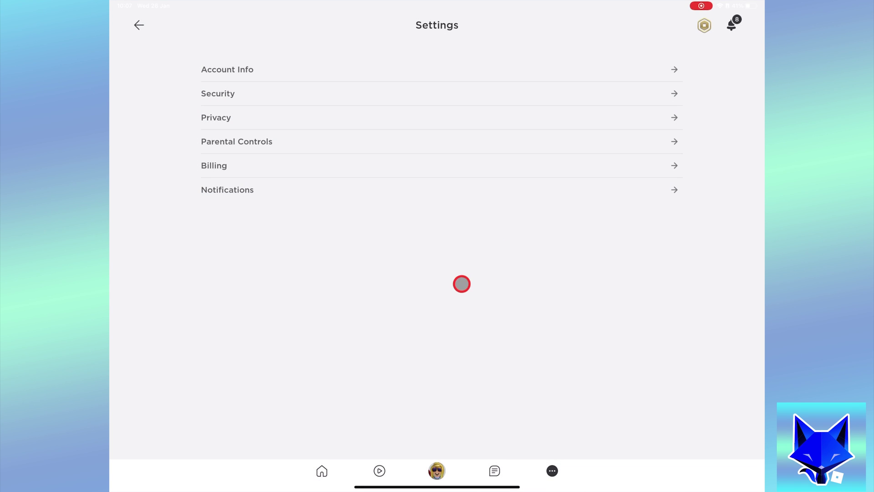
- Reopen Notifications and check the Mobile Push types, including incoming and accepted friend requests
click(260, 189)
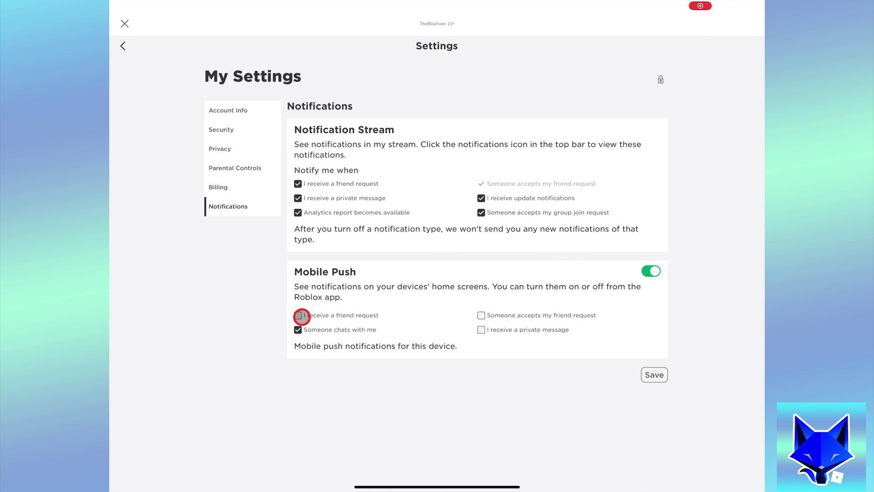
click(300, 316)
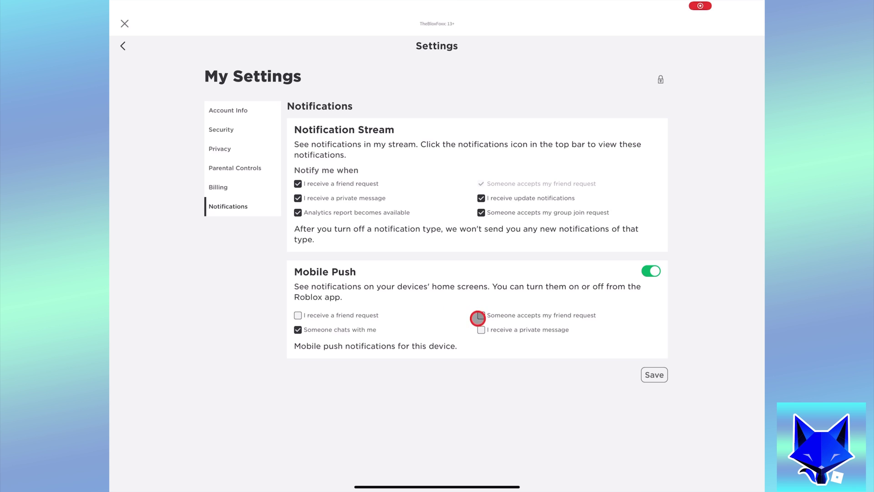
click(479, 316)
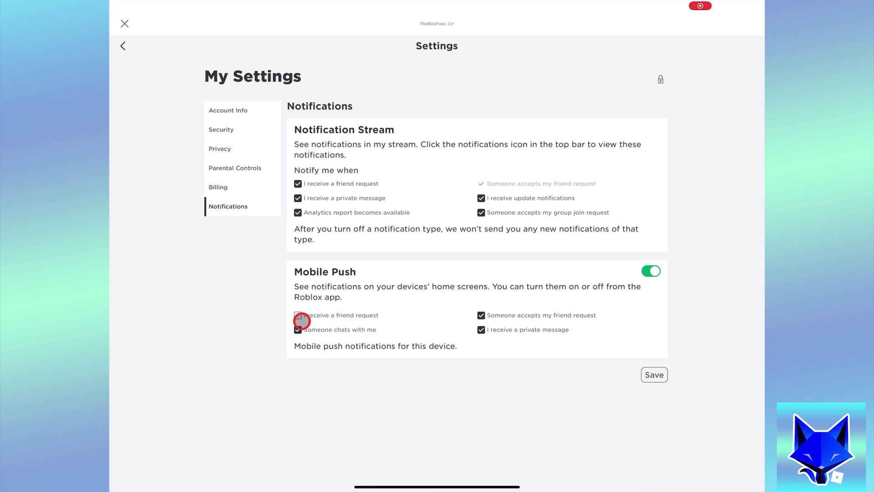
click(298, 315)
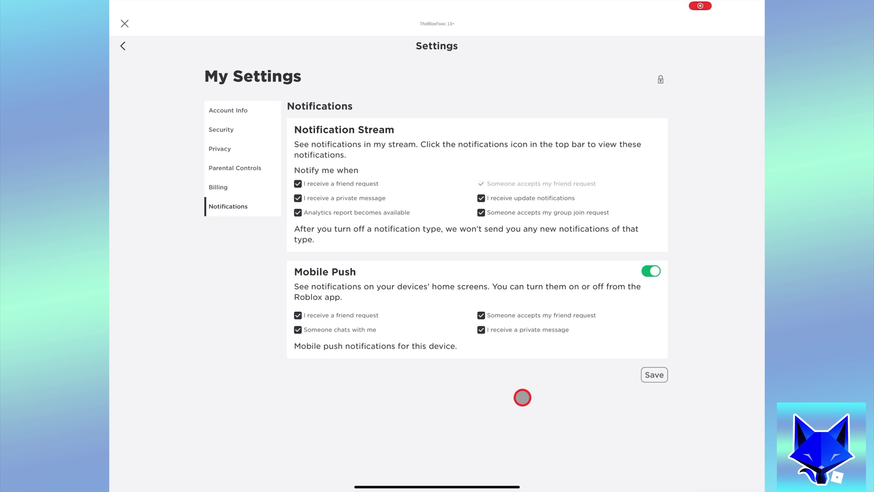
- Save the Mobile Push settings with the account PIN, dismiss the confirmation, and exit Roblox
click(655, 375)
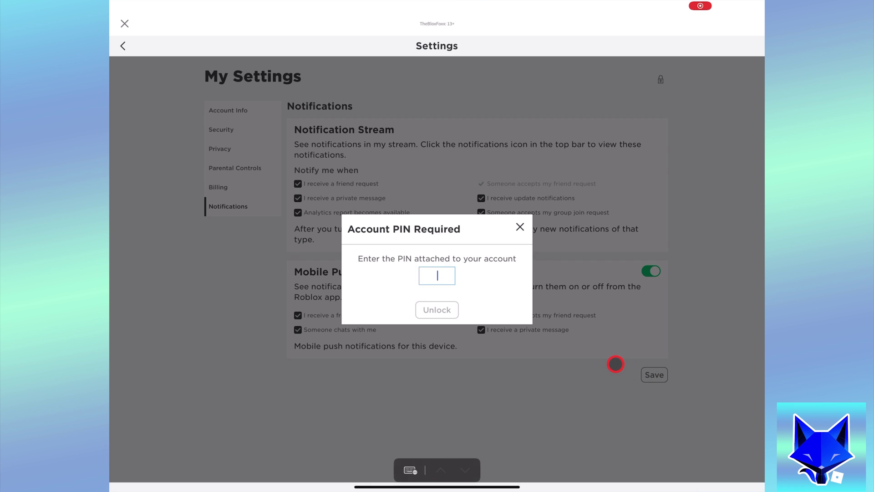
text(1)
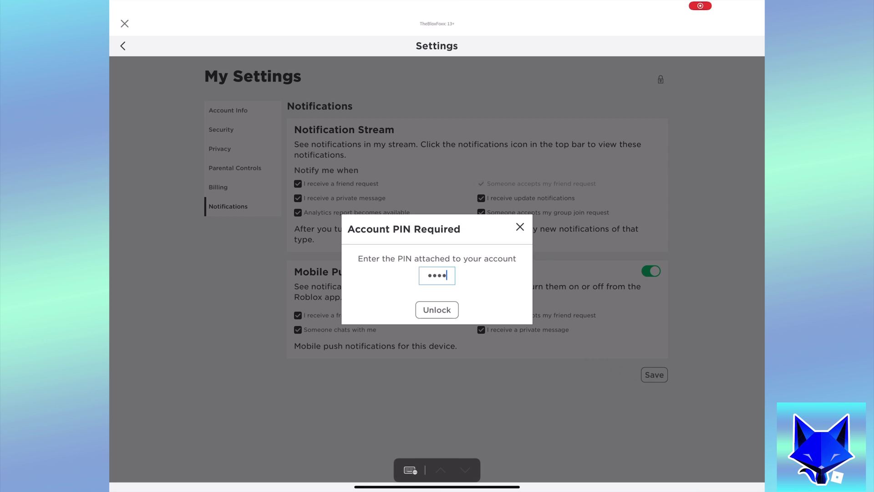
key(Return)
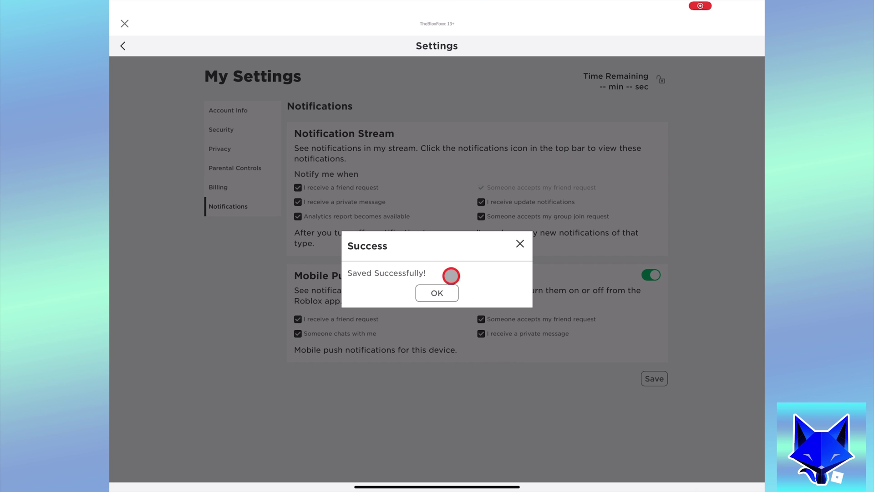
click(440, 293)
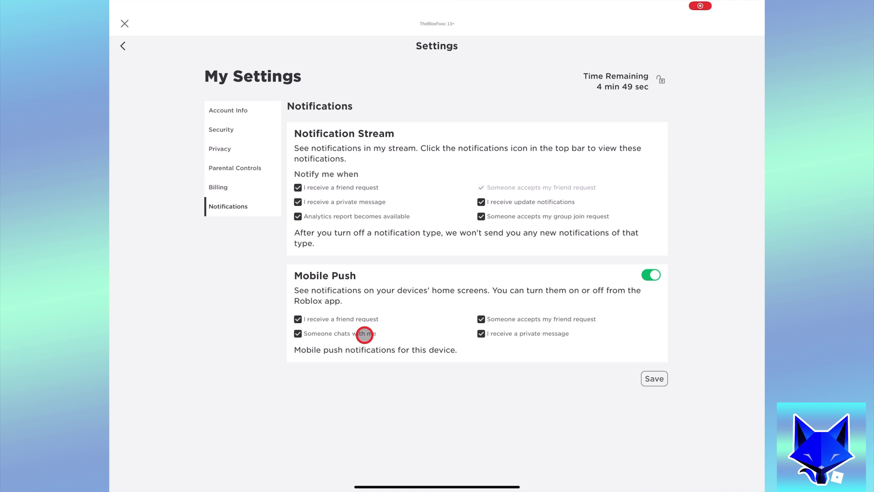
key(super+h)
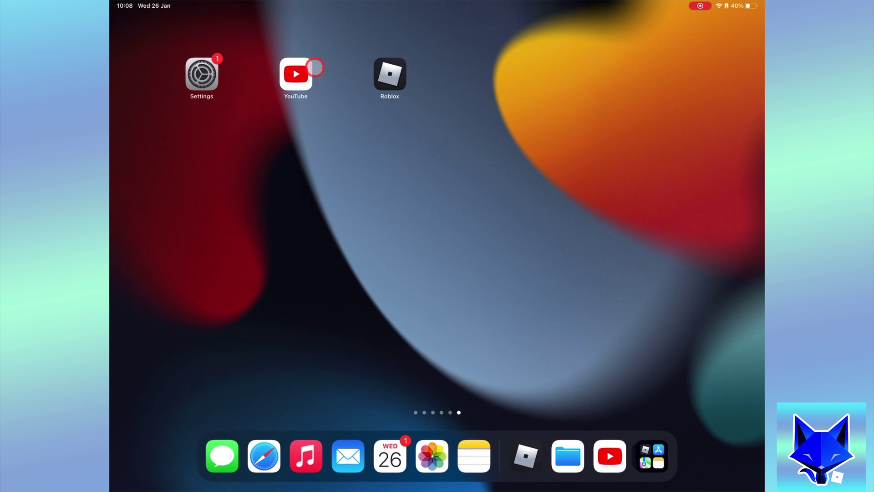